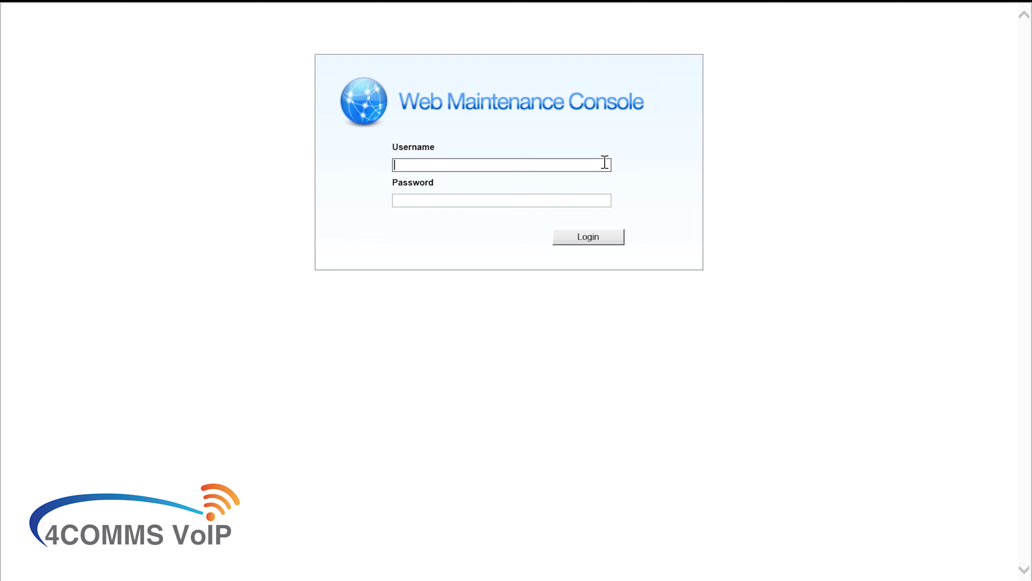
Log in with the ADMIN account and password, then show the PBX Configuration sections
{"action": "type", "text": "ADMIN"}
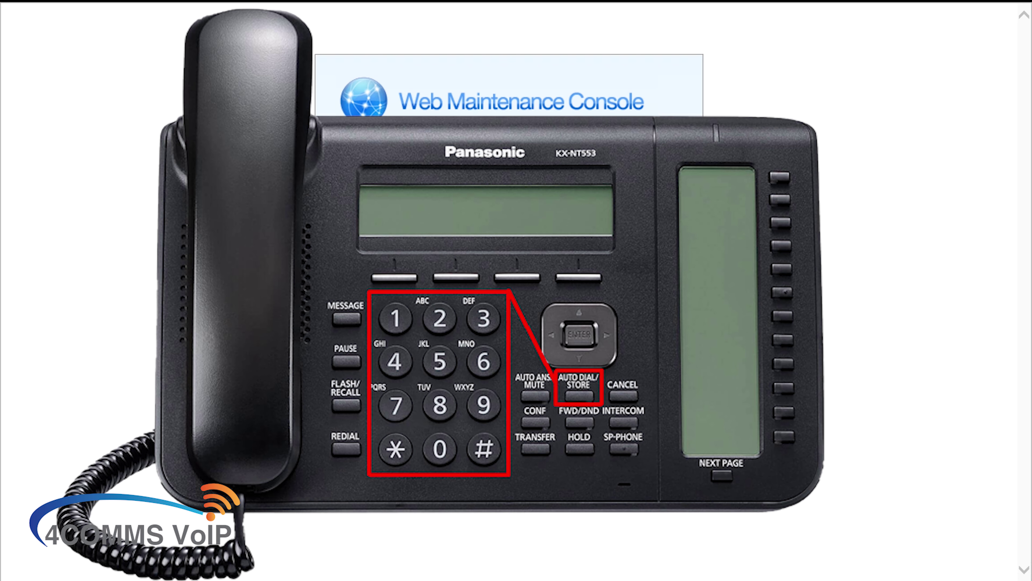
{"action": "key", "text": "Caps_Lock"}
{"action": "type", "text": "**********"}
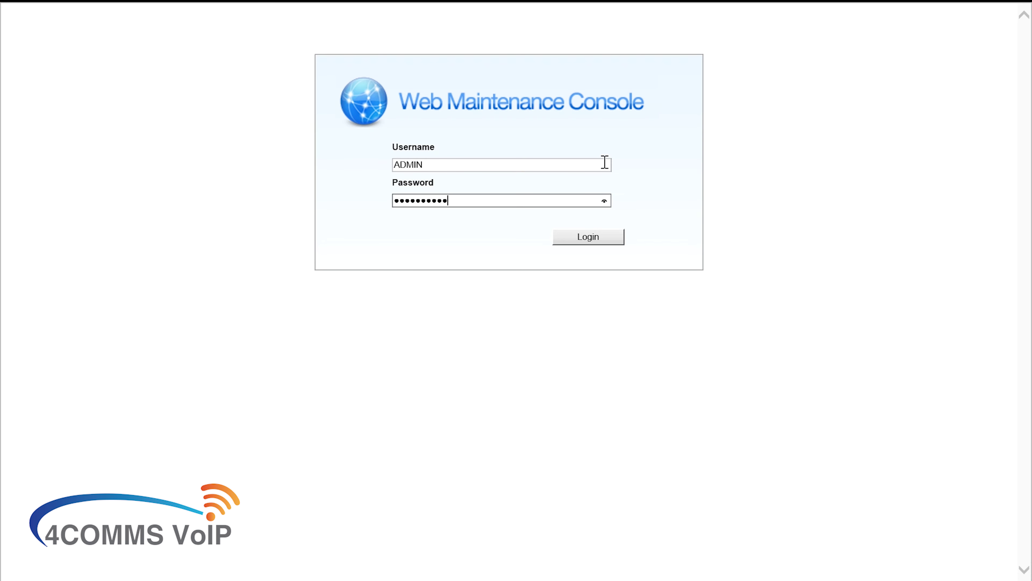
{"action": "type", "text": "****"}
{"action": "key", "text": "Return"}
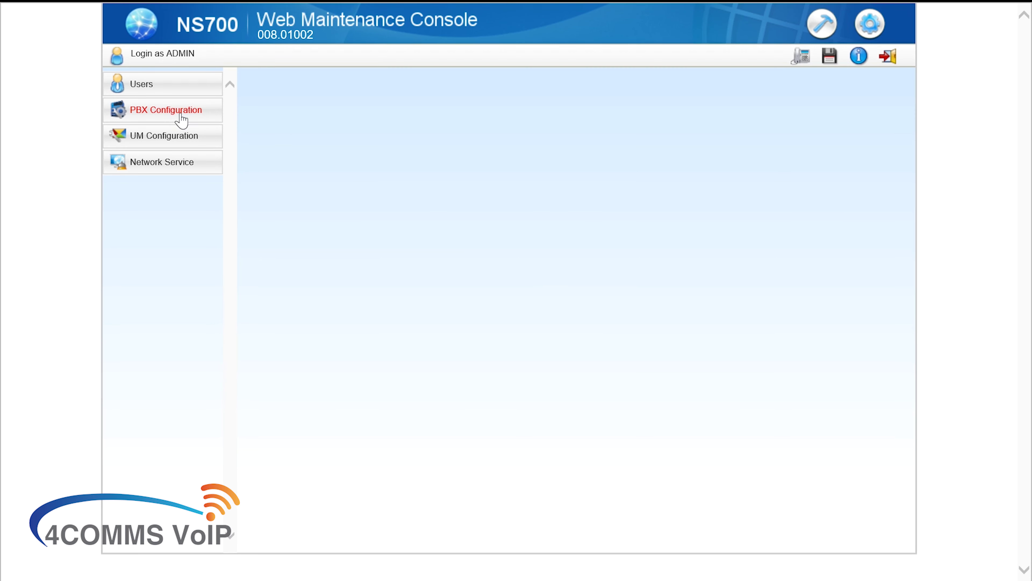
{"action": "left_click", "coordinate": [182, 118]}
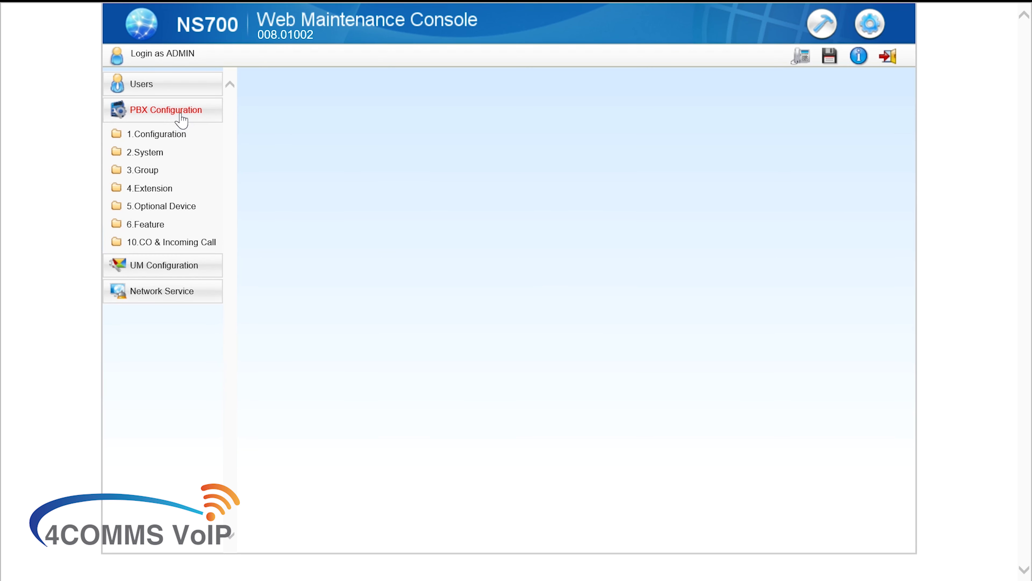
Expand 6.Feature under PBX Configuration and open 1.System Speed Dial
{"action": "left_click", "coordinate": [147, 225]}
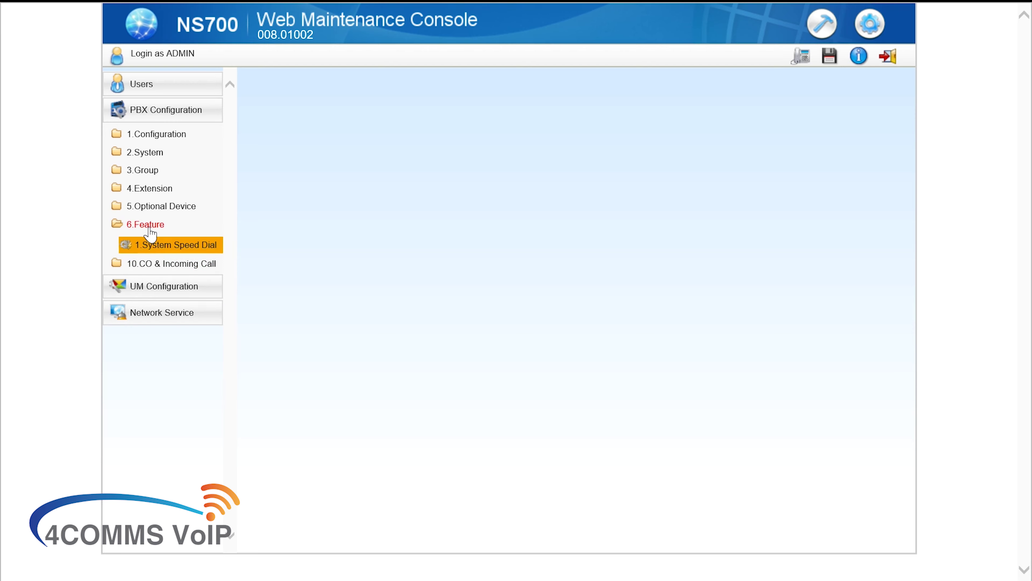
{"action": "left_click", "coordinate": [163, 245]}
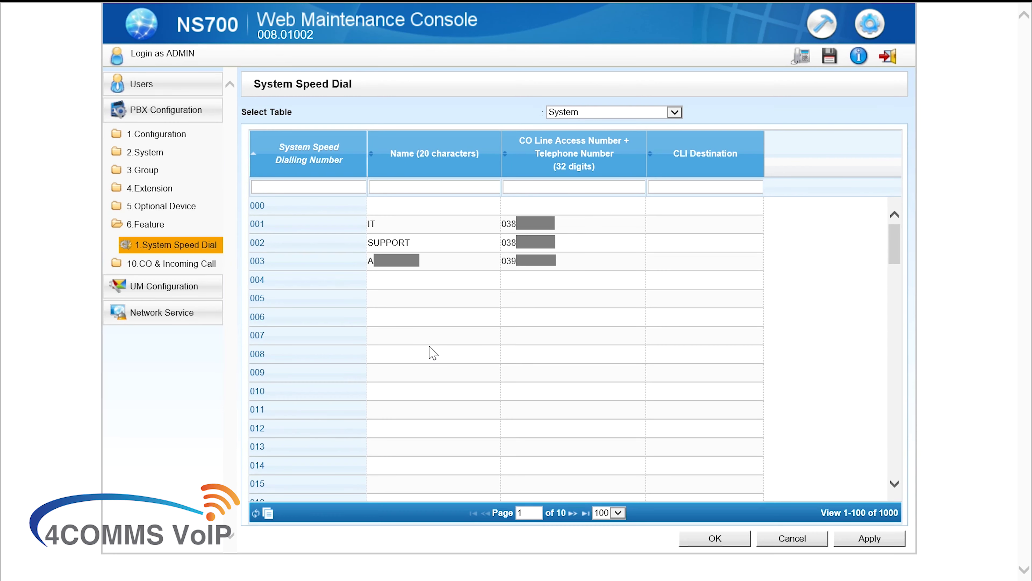
On the page from entry 100, fill entry 102 with trial name '4comms' and a test telephone number
{"action": "left_click", "coordinate": [573, 512]}
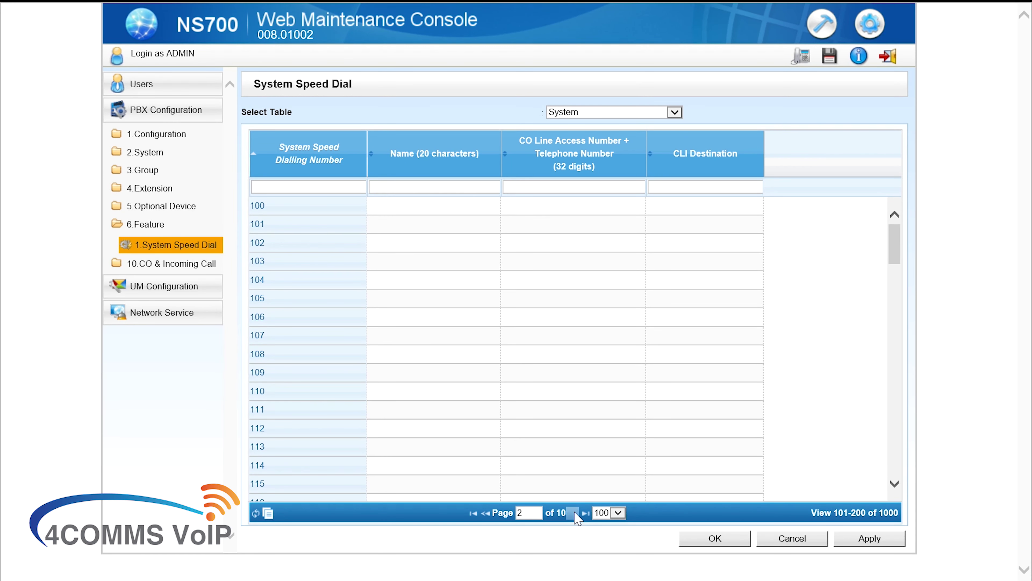
{"action": "left_click", "coordinate": [264, 245]}
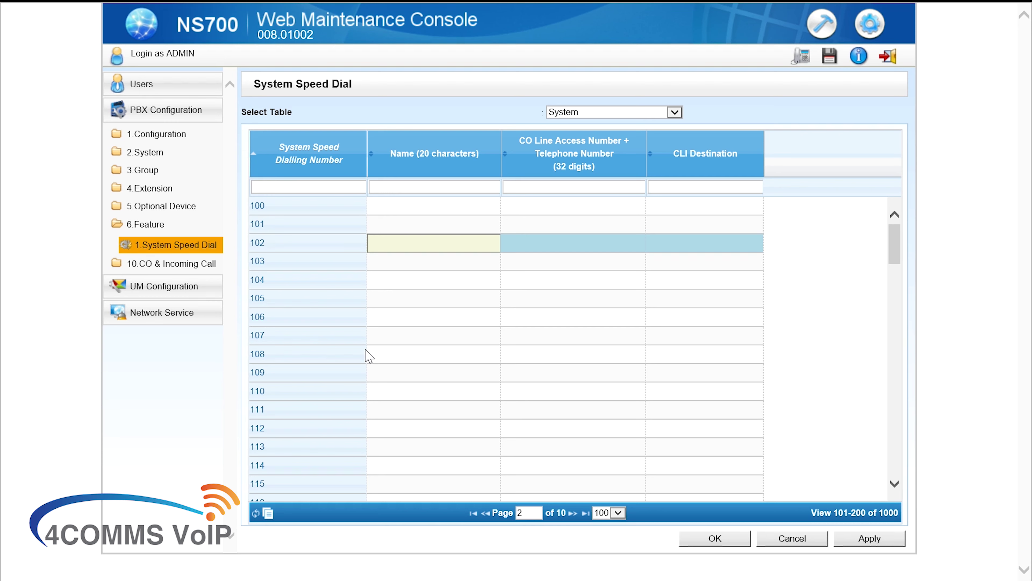
{"action": "type", "text": "4comms"}
{"action": "key", "text": "Tab"}
{"action": "type", "text": "0"}
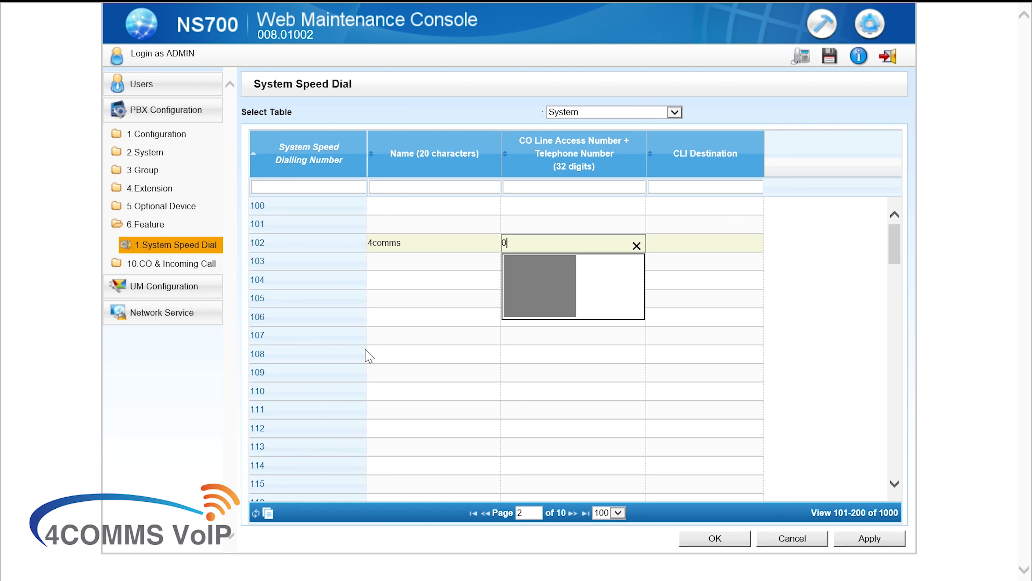
{"action": "type", "text": "0"}
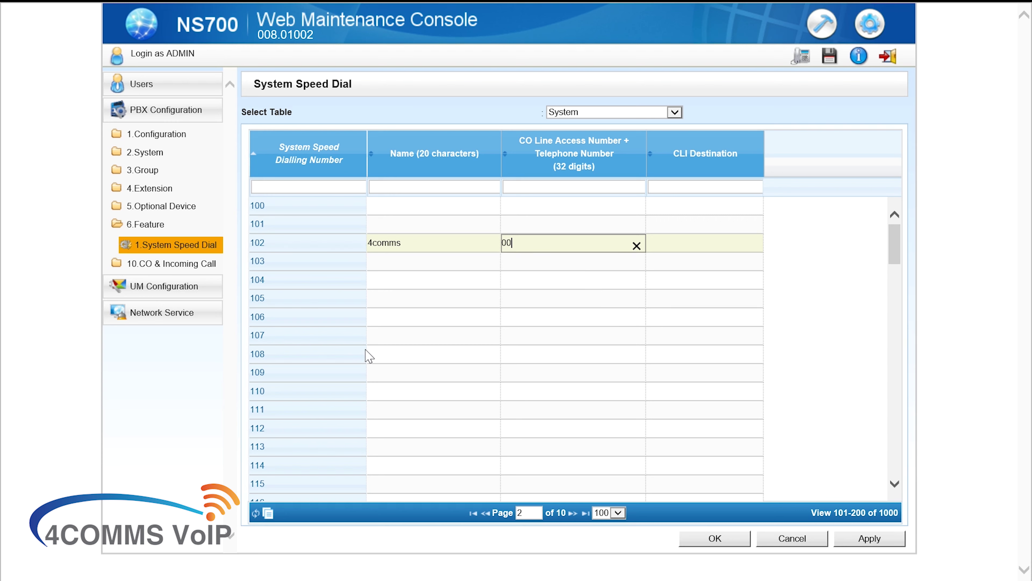
{"action": "type", "text": "4XXXXXXXX"}
Clear the trial telephone number and name from entry 102
{"action": "left_click", "coordinate": [637, 246]}
{"action": "left_click", "coordinate": [481, 246]}
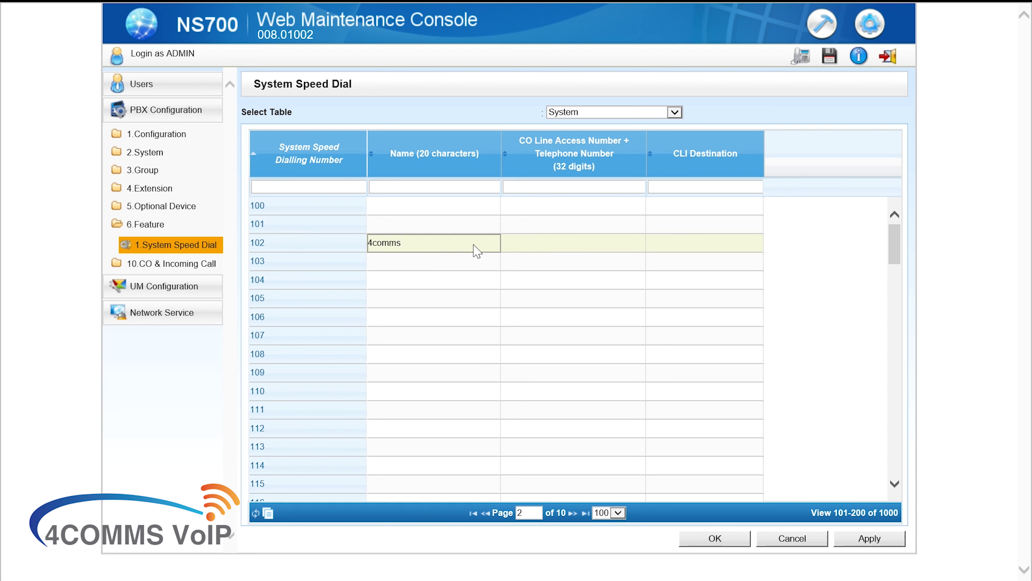
{"action": "left_click", "coordinate": [492, 245]}
On the first page, add a leading 0 to the numbers of entries 001 (IT), 002 (SUPPORT) and 003
{"action": "left_click", "coordinate": [474, 514]}
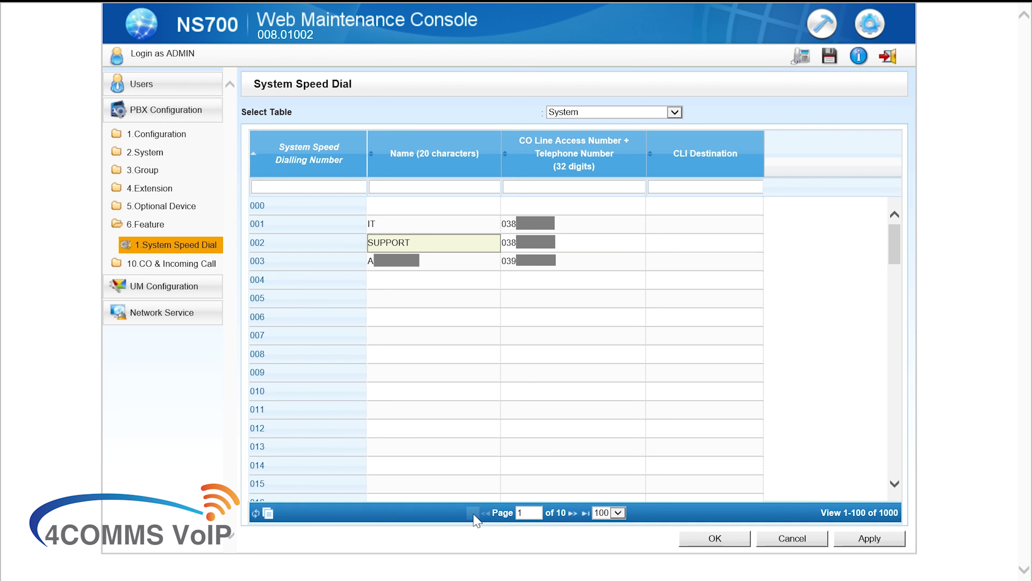
{"action": "left_click", "coordinate": [417, 306]}
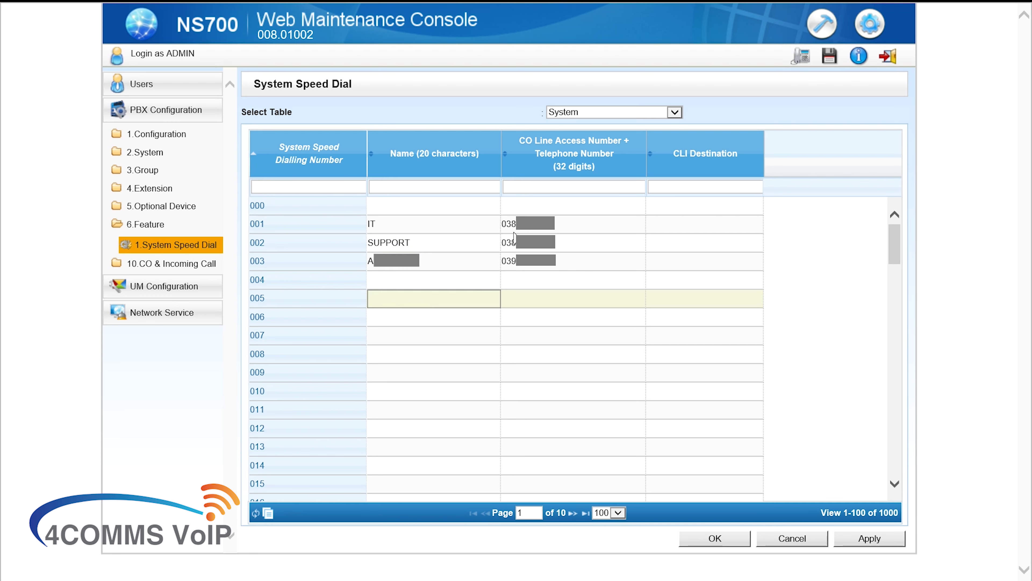
{"action": "left_click", "coordinate": [509, 225]}
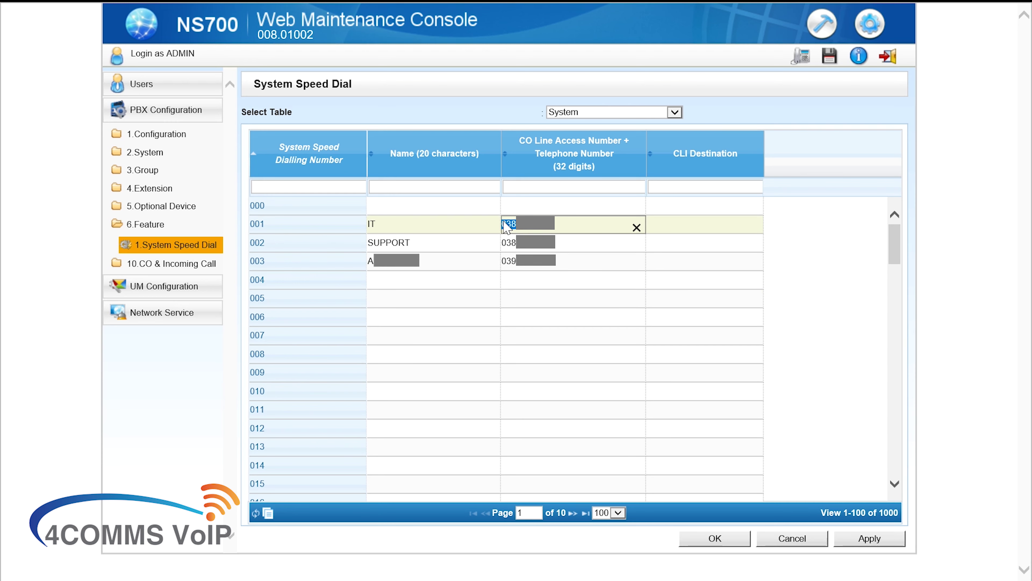
{"action": "type", "text": "0"}
{"action": "left_click", "coordinate": [507, 243]}
{"action": "left_click", "coordinate": [507, 244]}
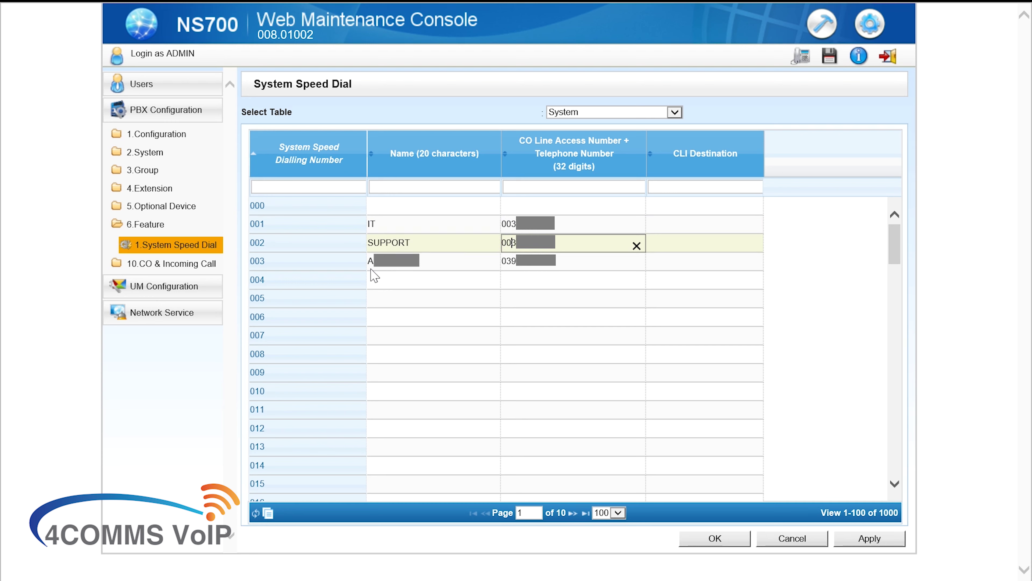
{"action": "left_click", "coordinate": [508, 263]}
{"action": "left_click", "coordinate": [508, 262]}
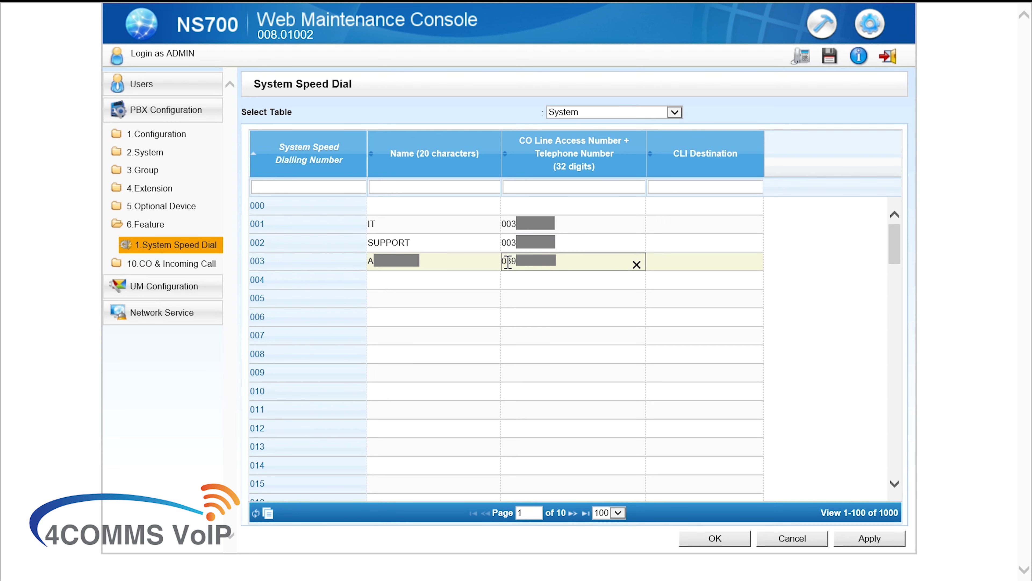
{"action": "left_click", "coordinate": [486, 343]}
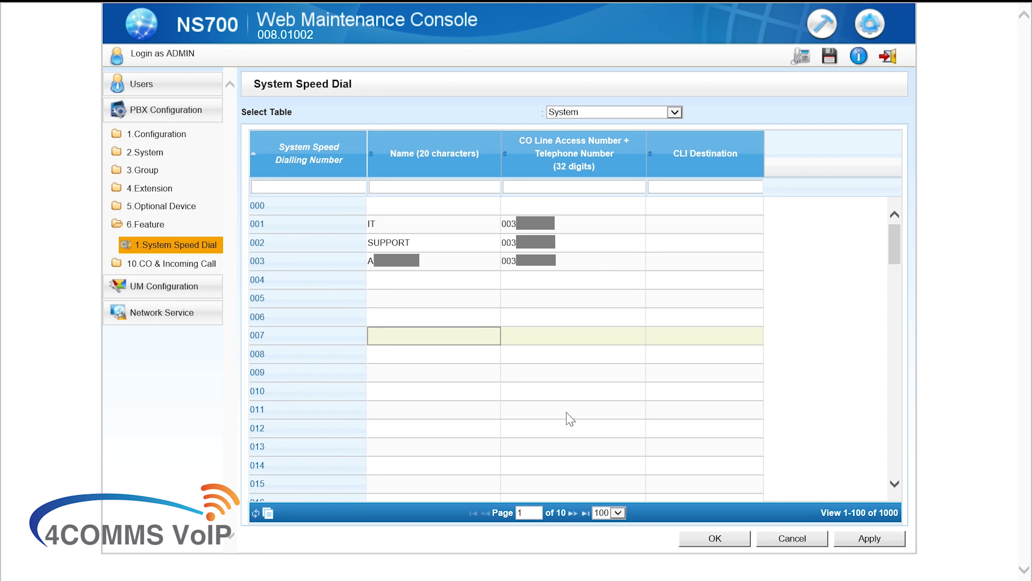
Apply the speed dial changes with OK, save the system data and dismiss the success message
{"action": "left_click", "coordinate": [727, 538]}
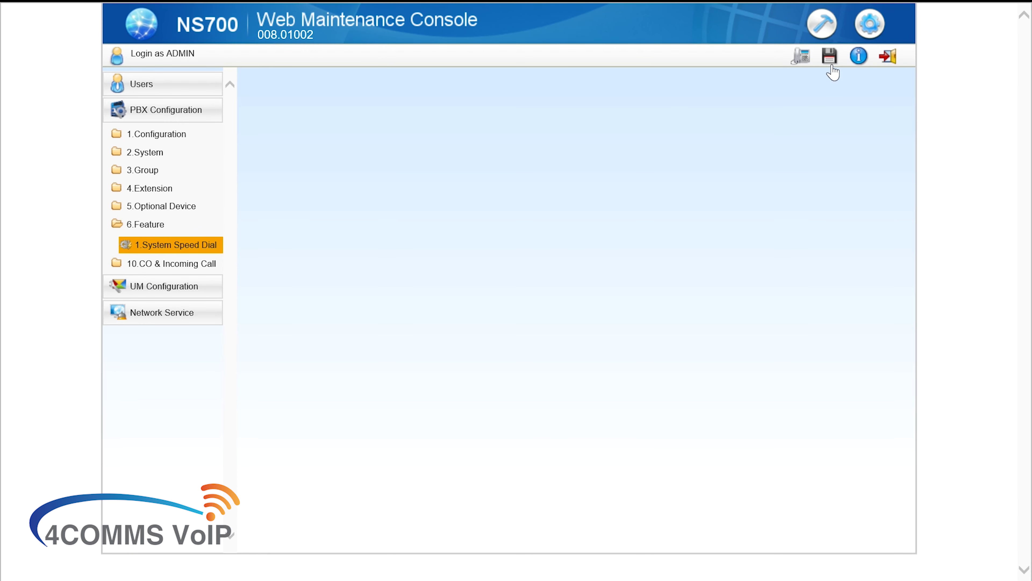
{"action": "left_click", "coordinate": [832, 65]}
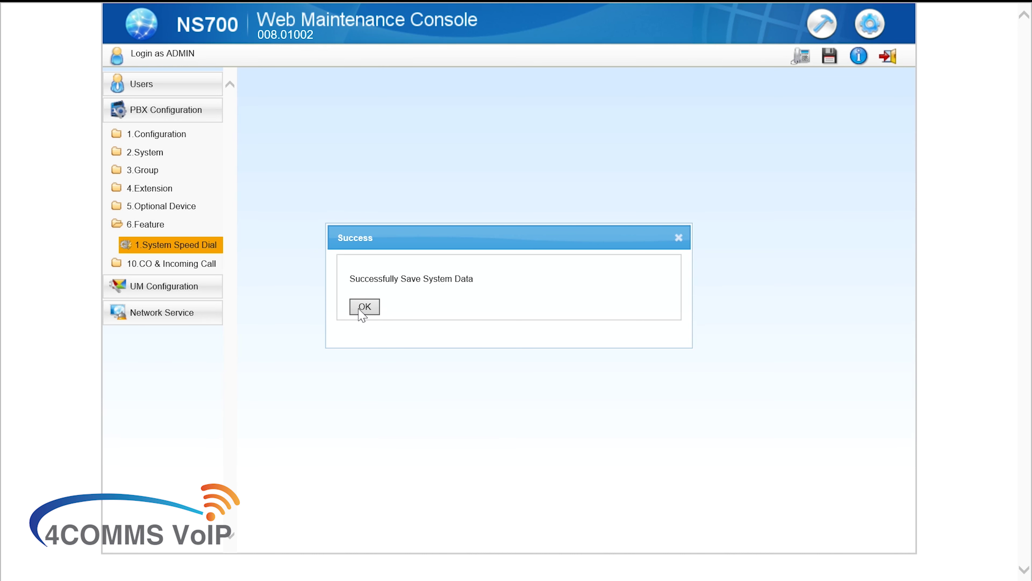
{"action": "left_click", "coordinate": [364, 307]}
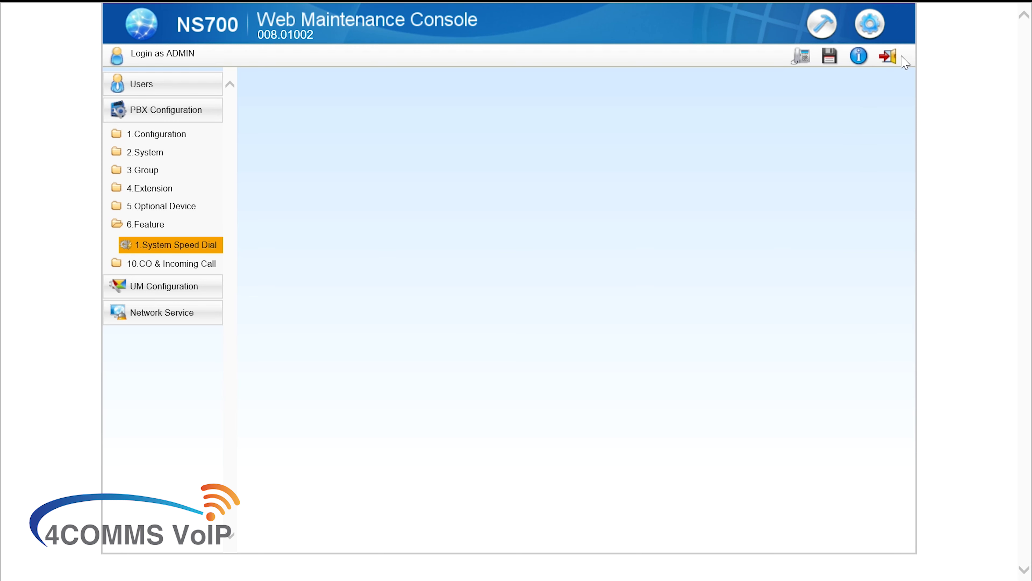
Log out of the NS700 Web Maintenance Console
{"action": "left_click", "coordinate": [891, 65]}
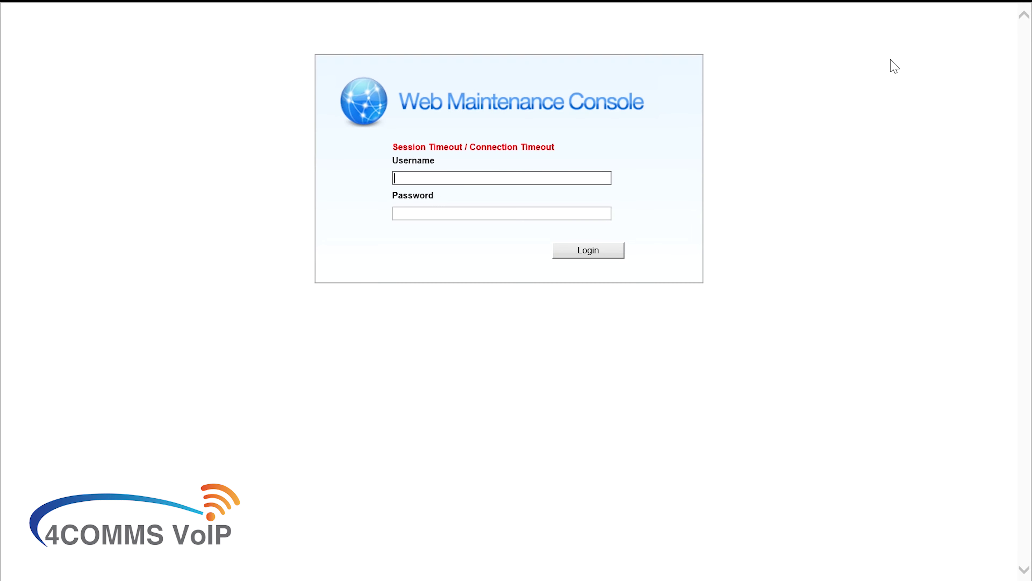